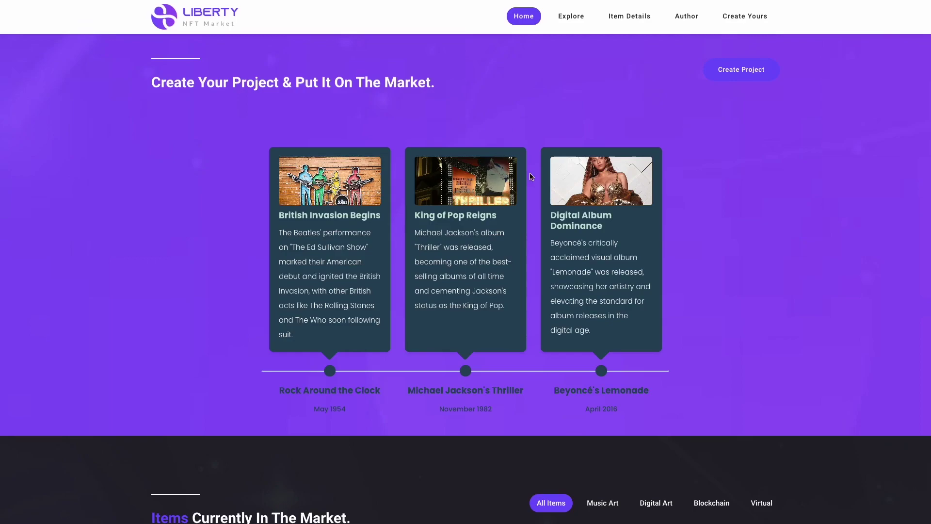
- Enlarge the Digital Album Dominance photo, then advance to the next timeline image
click(565, 184)
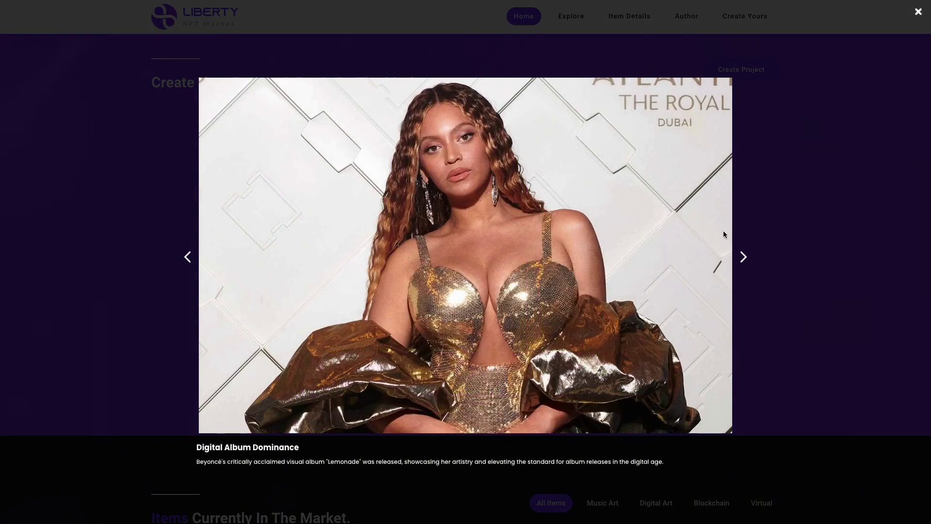
click(743, 256)
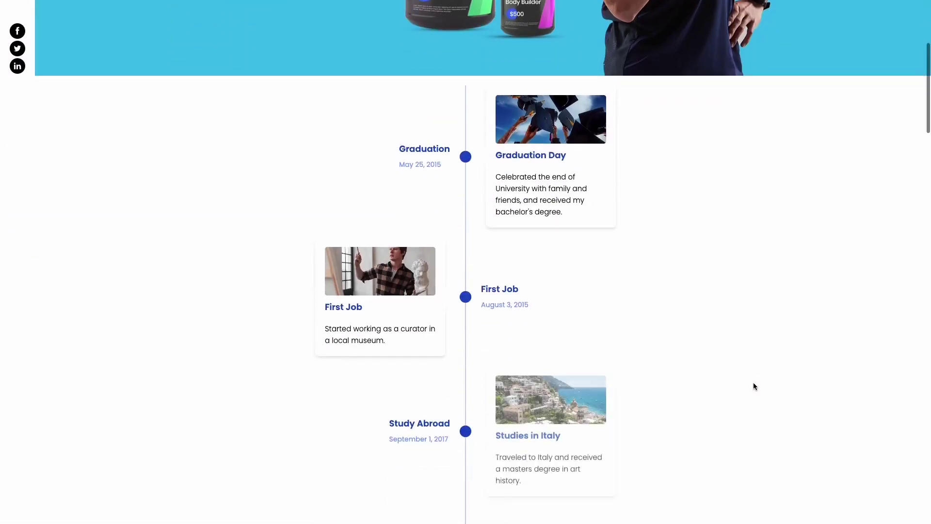
scroll(752, 382, down, 1)
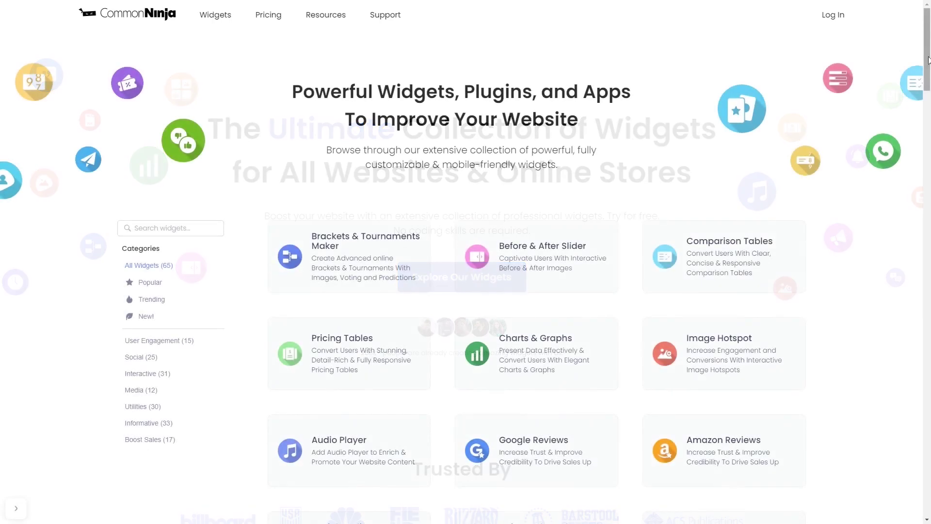
drag(927, 64, 928, 287)
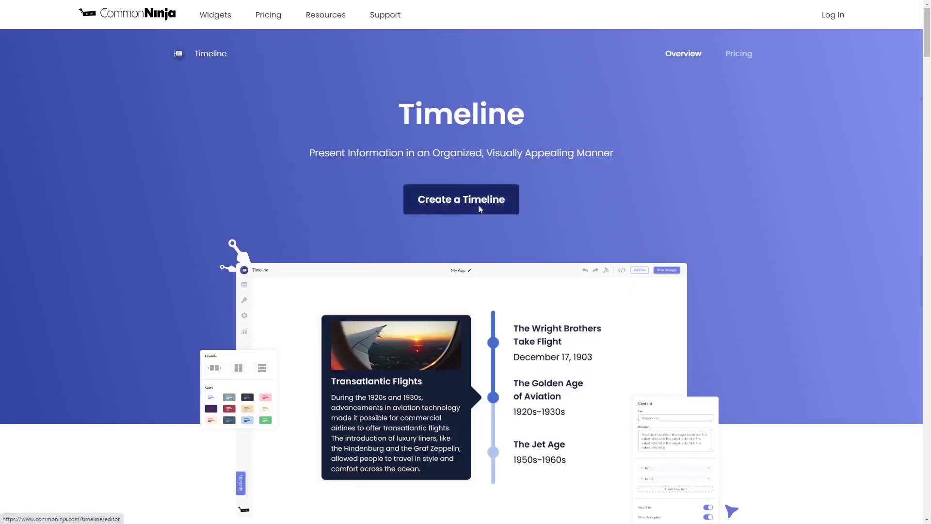
- Create a new timeline and briefly preview its First Job photo enlarged
click(479, 209)
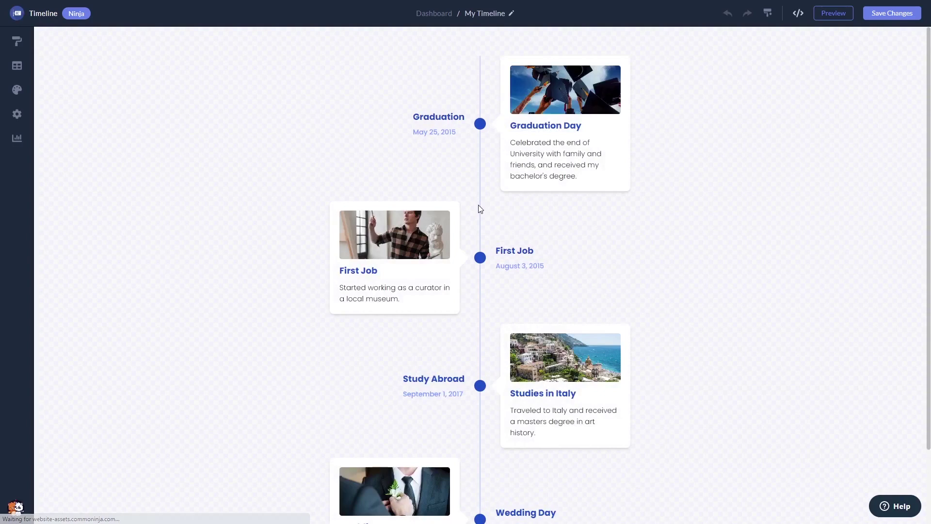
click(420, 229)
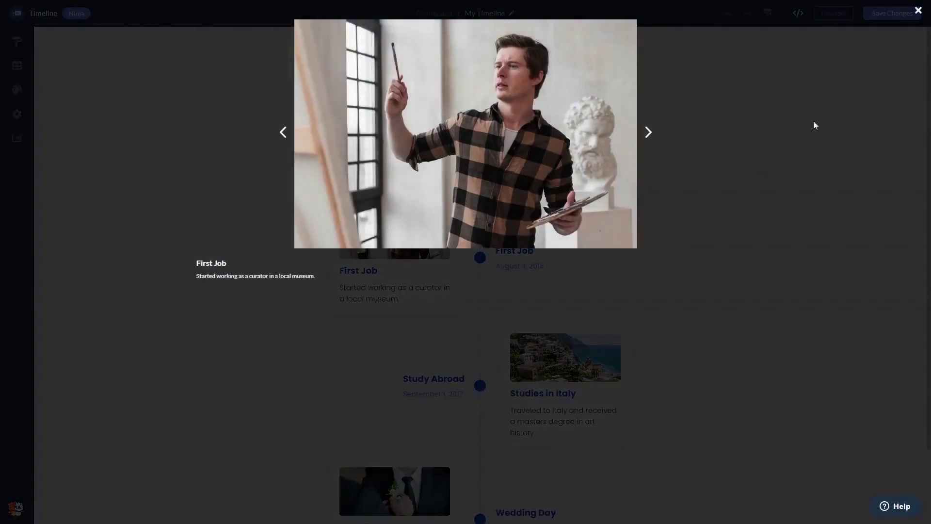
click(917, 10)
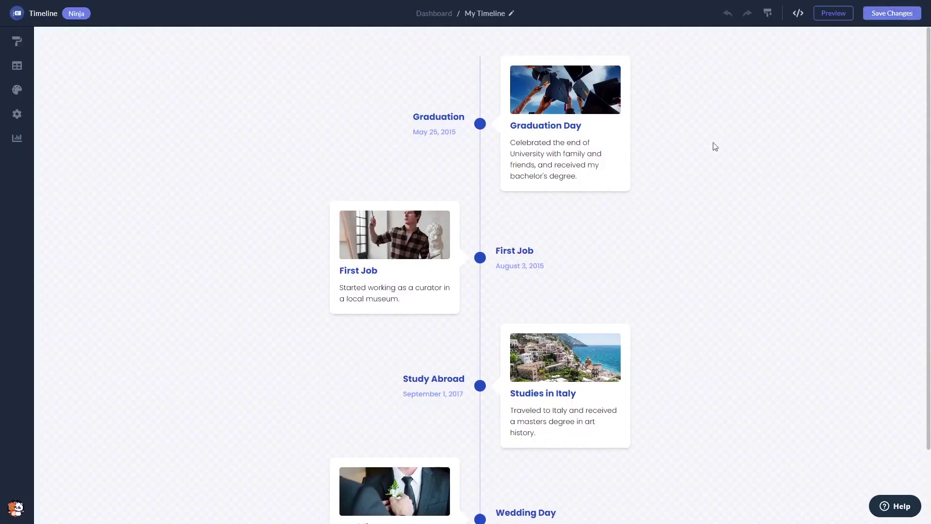
- Show the timeline's item list and expand then collapse the Wedding Day item
click(17, 66)
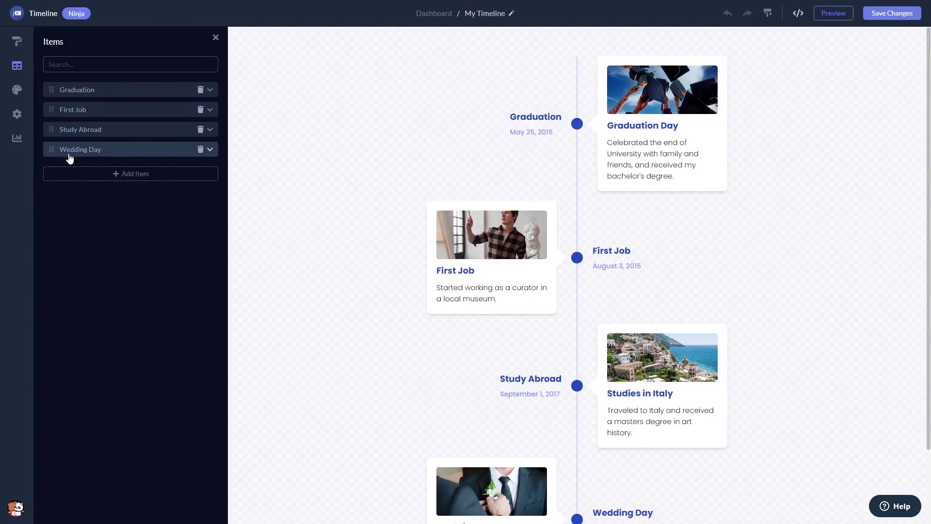
click(69, 150)
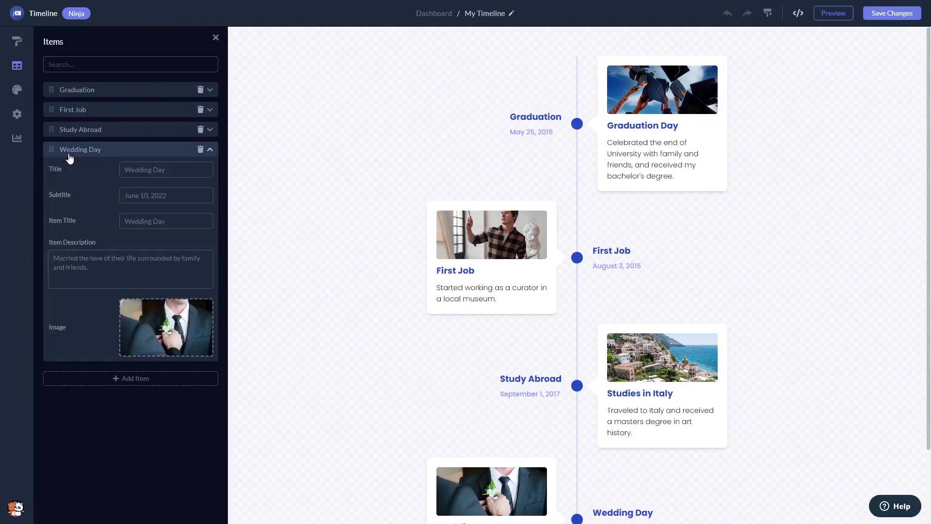
click(70, 150)
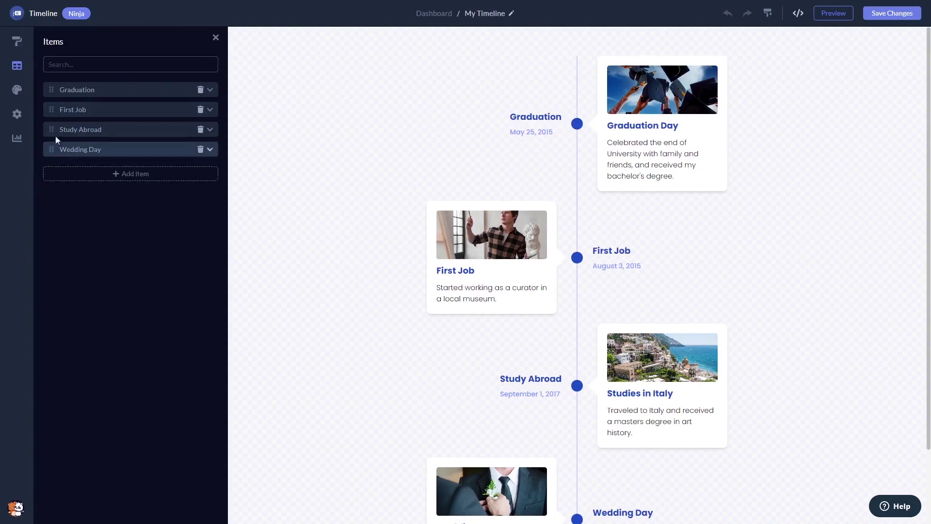
- Try the right, left and horizontal layouts, then settle on the alternating vertical layout
click(17, 42)
click(115, 71)
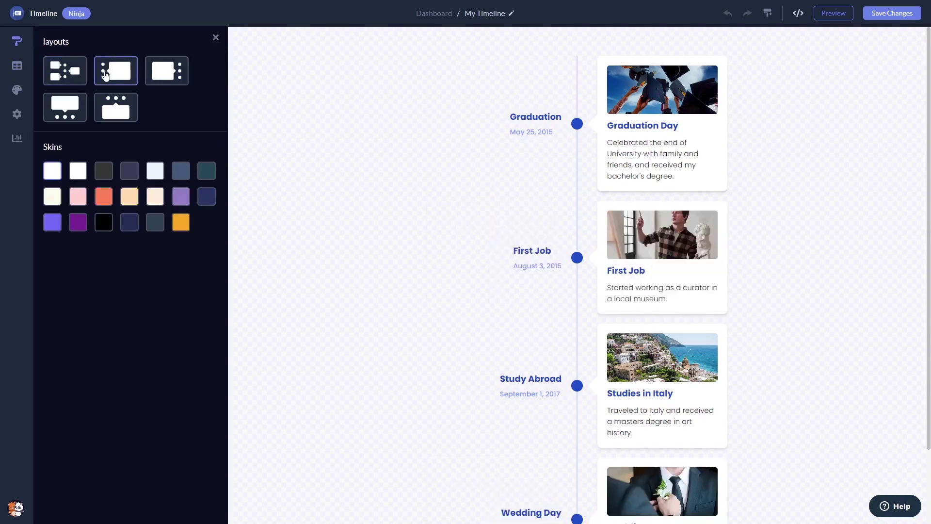
click(167, 71)
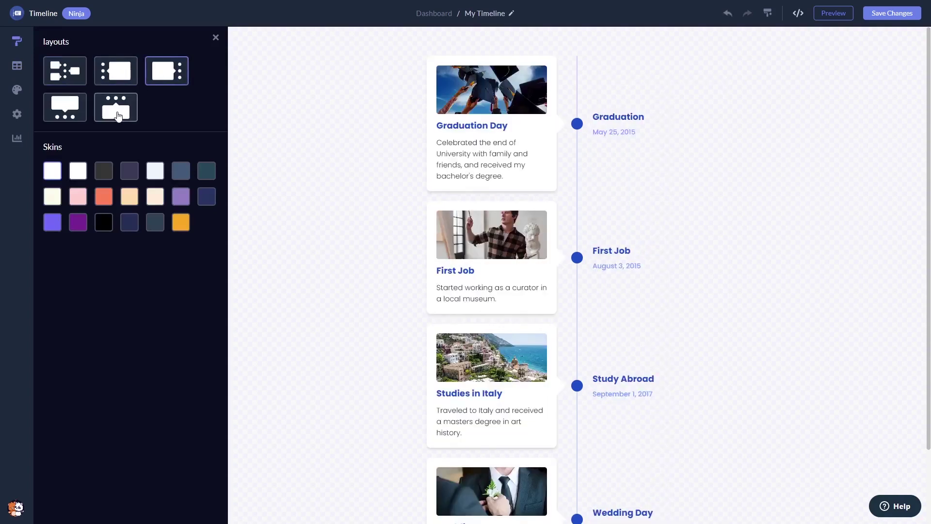
click(115, 108)
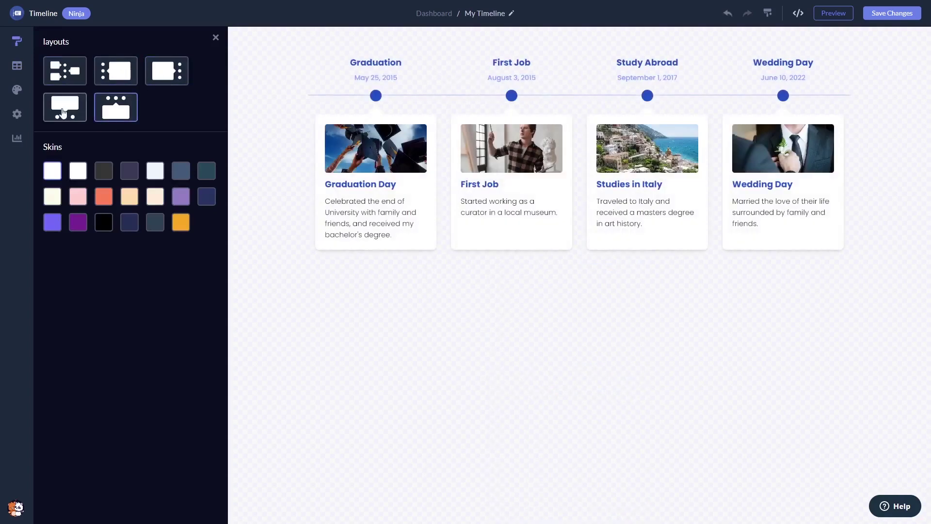
click(64, 107)
click(65, 71)
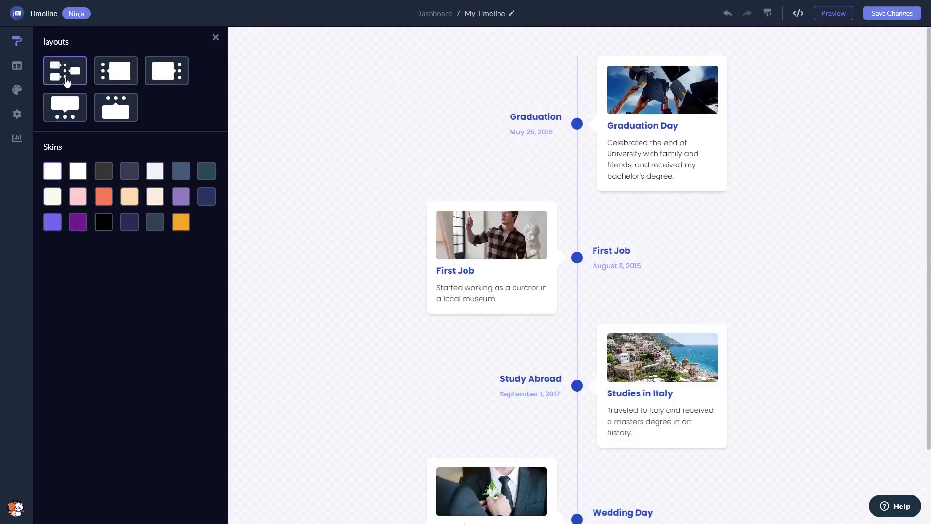
- Preview dark, navy, purple, orange, coral and pink skins, ending on the cream skin
click(103, 171)
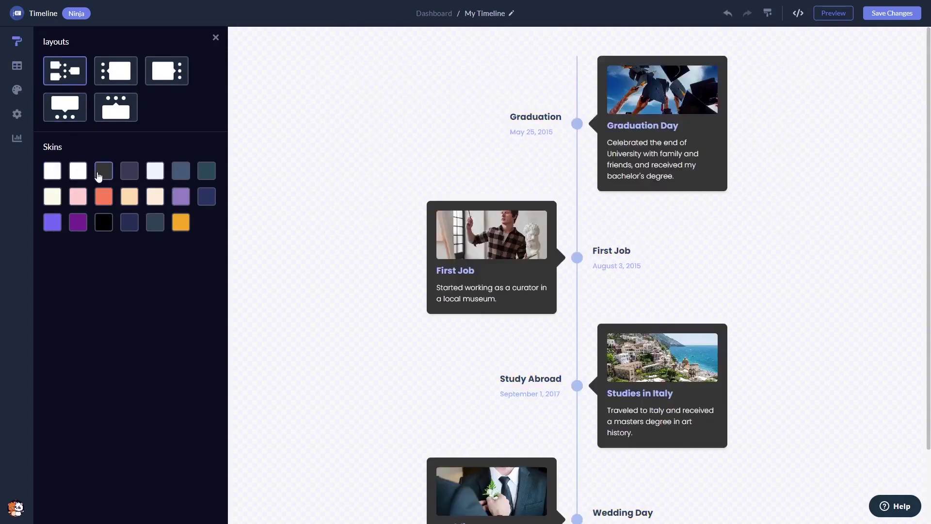
click(129, 172)
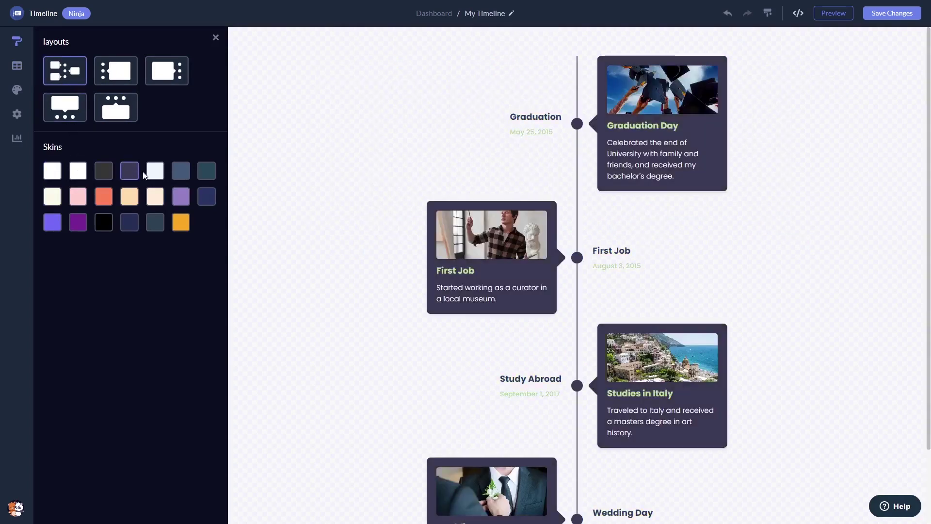
click(181, 196)
click(181, 224)
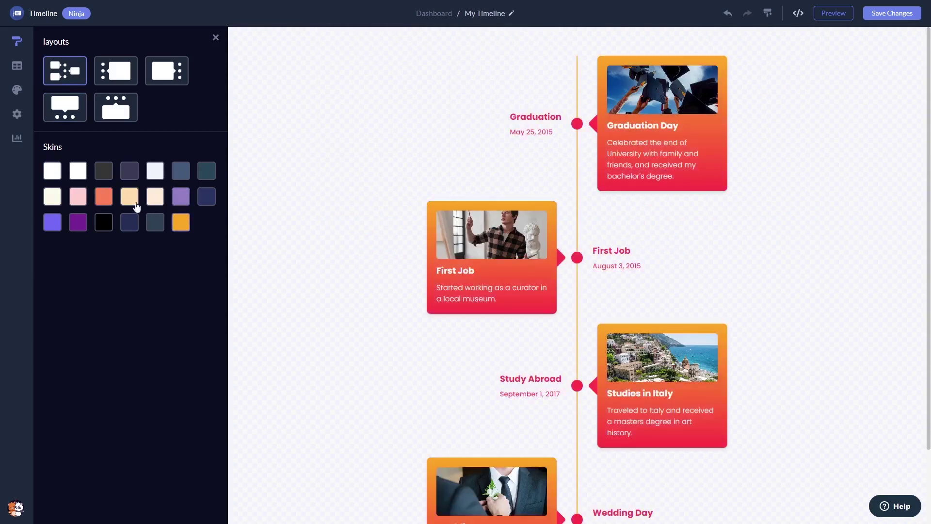
click(104, 197)
click(78, 197)
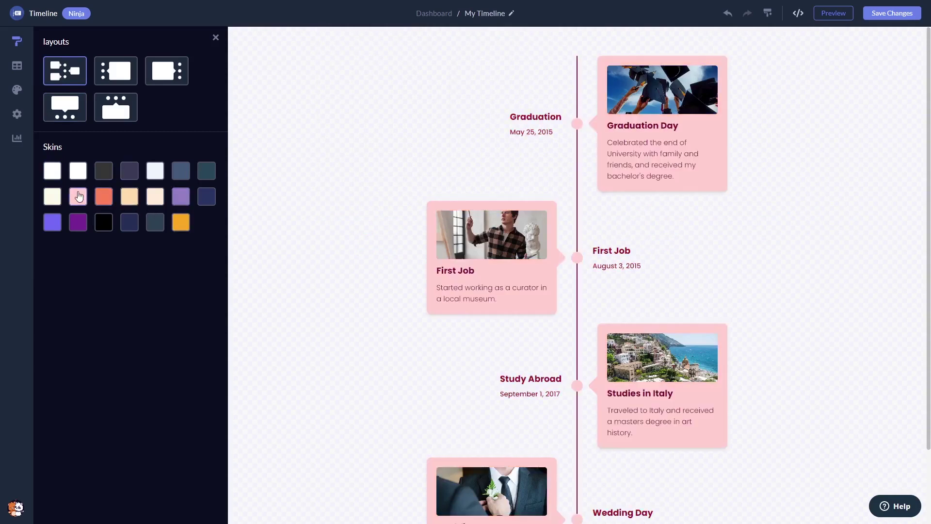
click(53, 197)
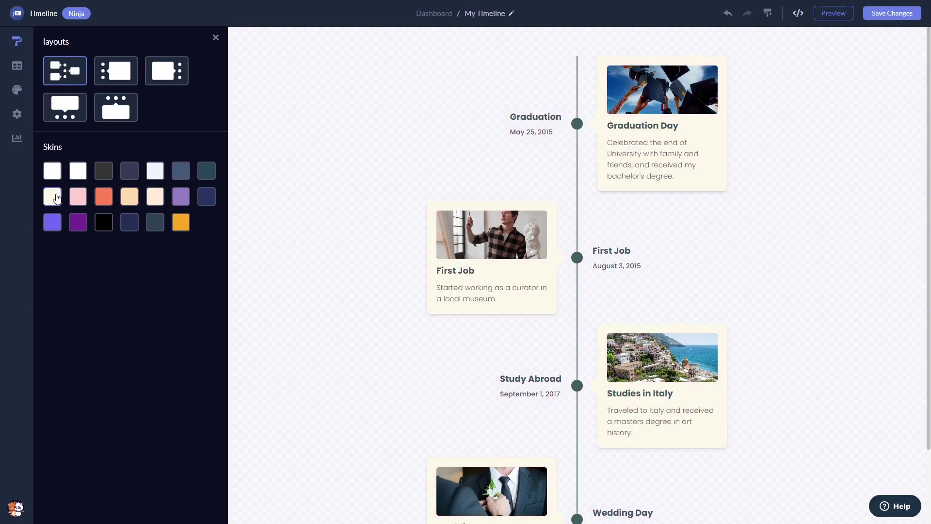
- Drag the Timeline Width slider left to slim the cards, then bring up the show/hide settings
click(17, 91)
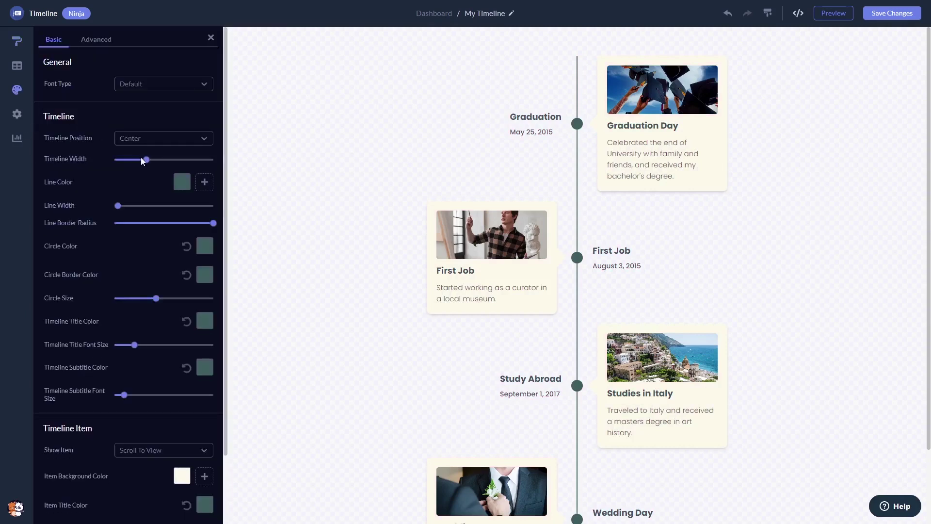
drag(144, 159, 124, 160)
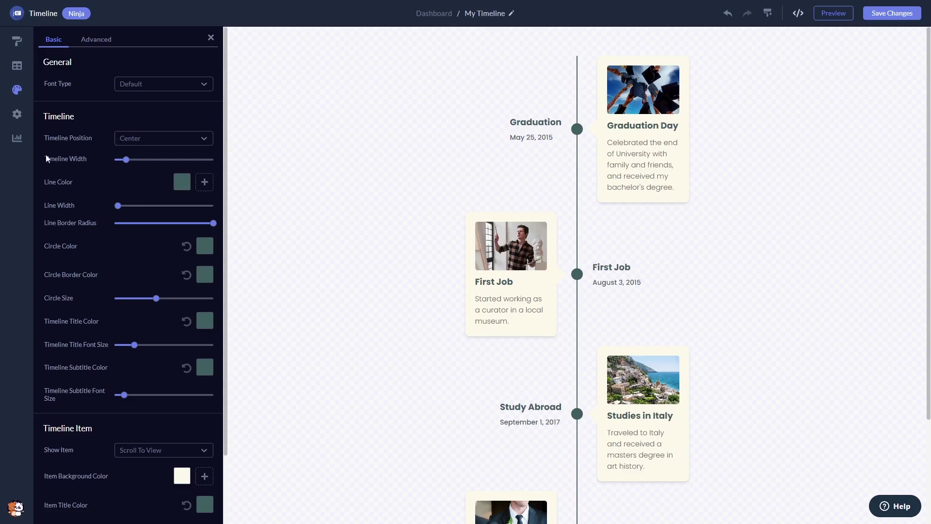
click(17, 115)
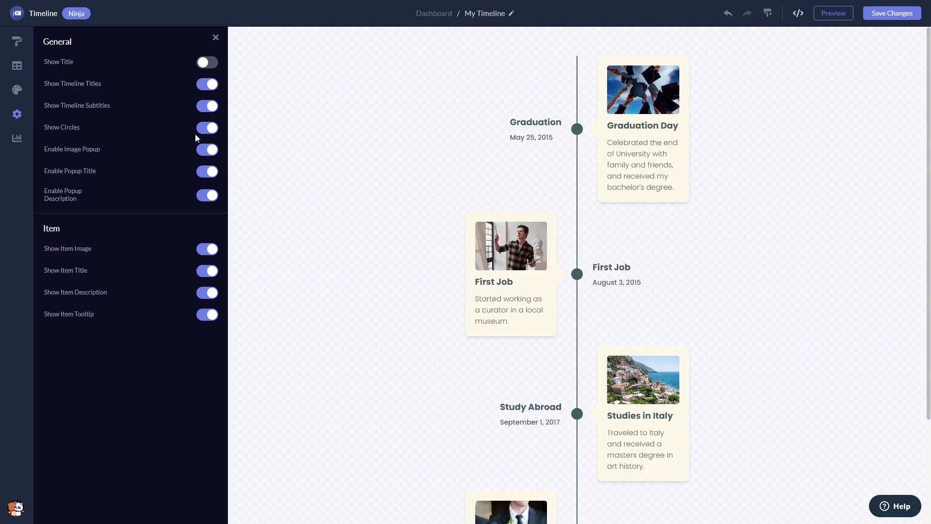
- Toggle Show Circles and Show Timeline Subtitles off and back on, then save
click(207, 129)
click(208, 128)
click(208, 106)
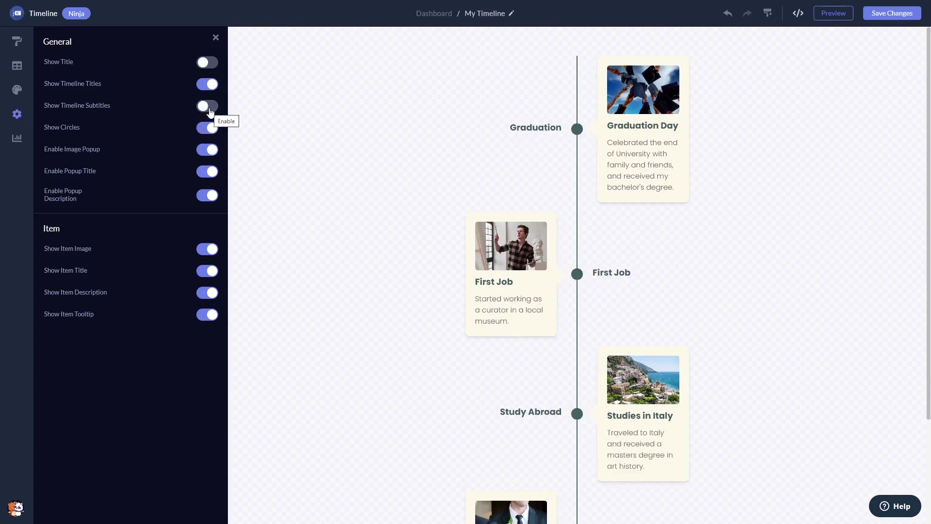
click(208, 106)
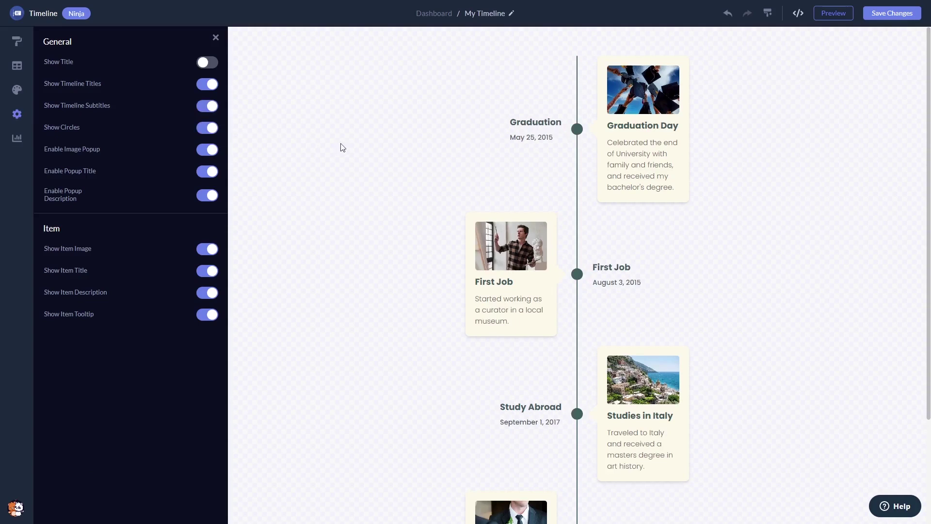
click(892, 14)
- From the Dashboard, copy the widget's Add to site installation code and close the dialog
click(435, 14)
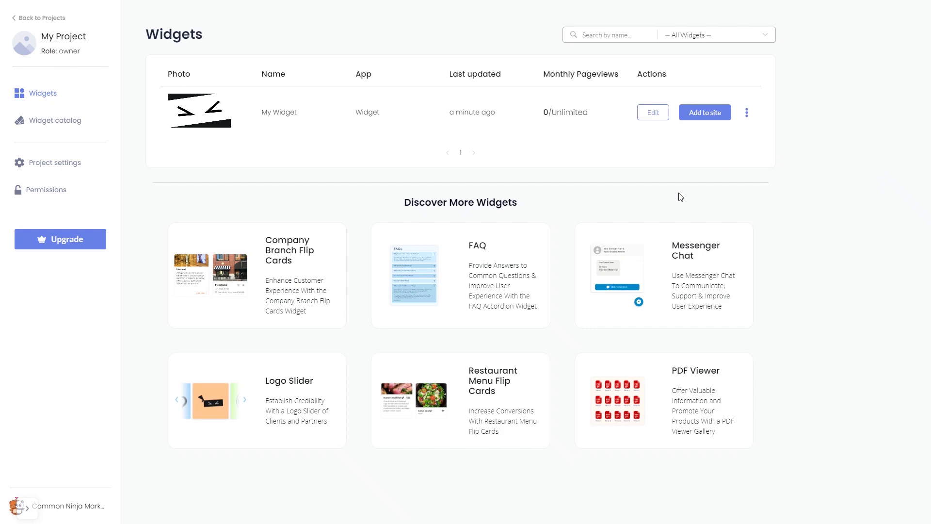
click(711, 115)
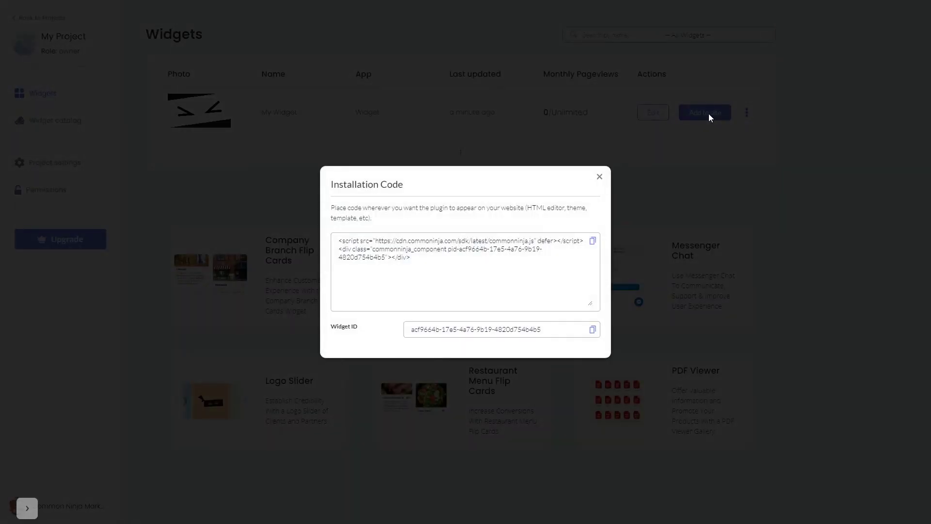
click(592, 240)
click(594, 242)
click(601, 177)
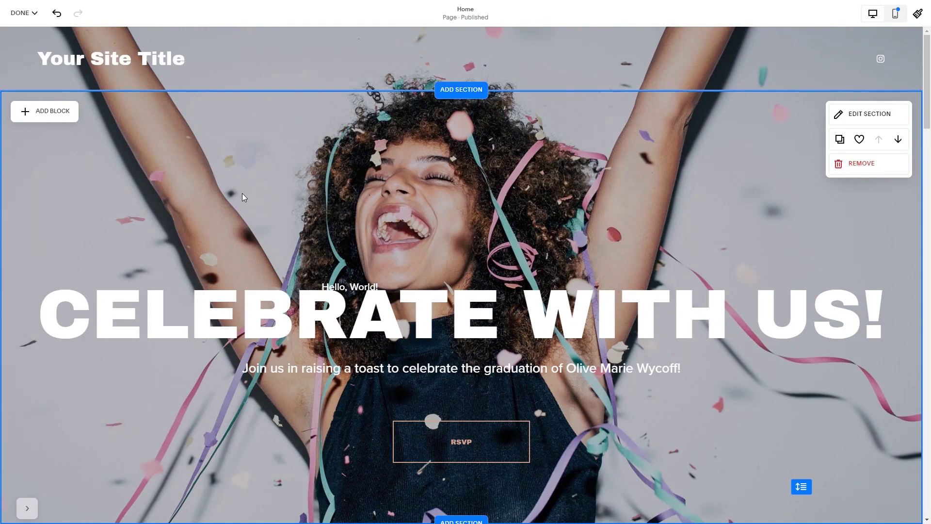
scroll(243, 193, down, 5)
scroll(242, 193, down, 3)
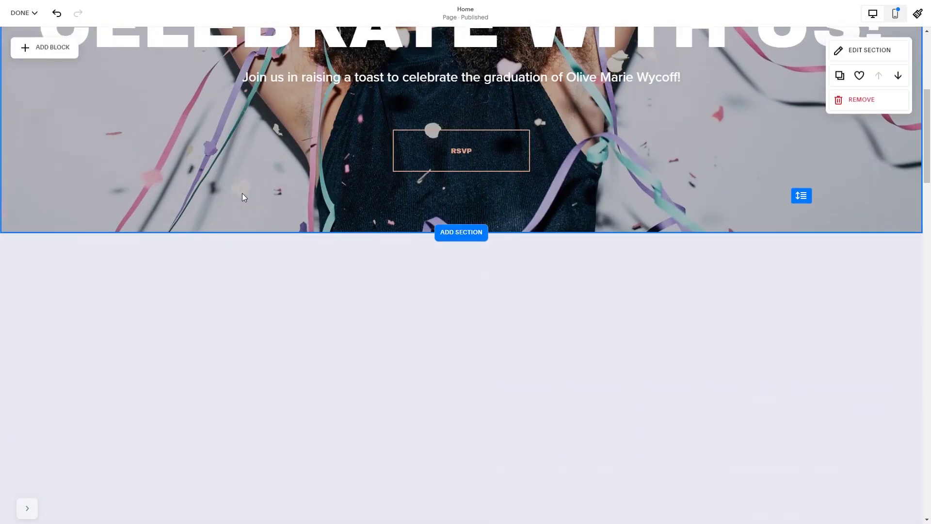
- Insert a Code block into the empty section below the graduation-party hero
click(116, 265)
click(72, 257)
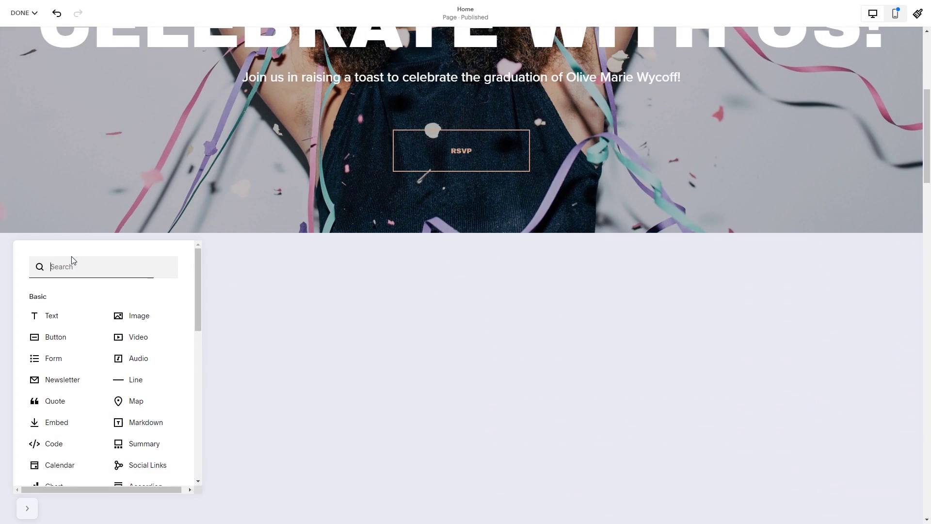
click(50, 444)
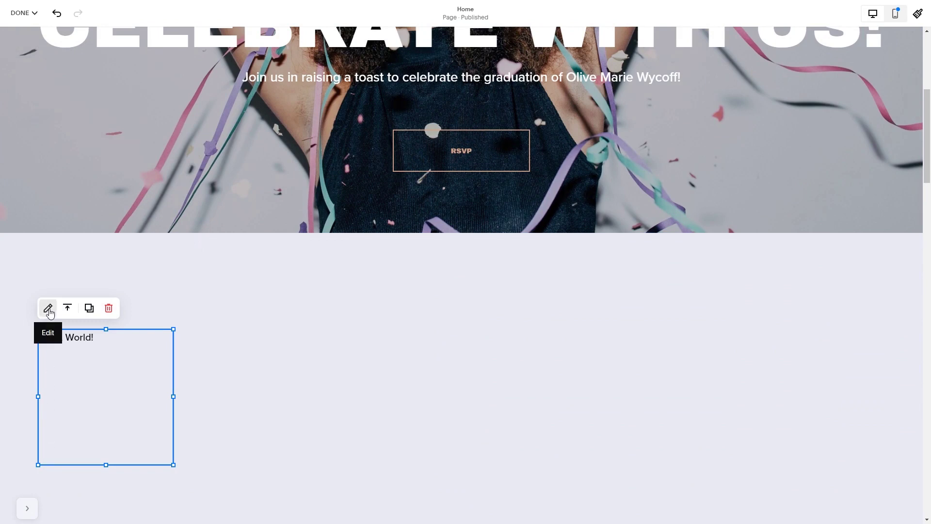
- Replace the code block's Hello, World! placeholder with the pasted Common Ninja embed code
click(49, 308)
drag(306, 384, 211, 382)
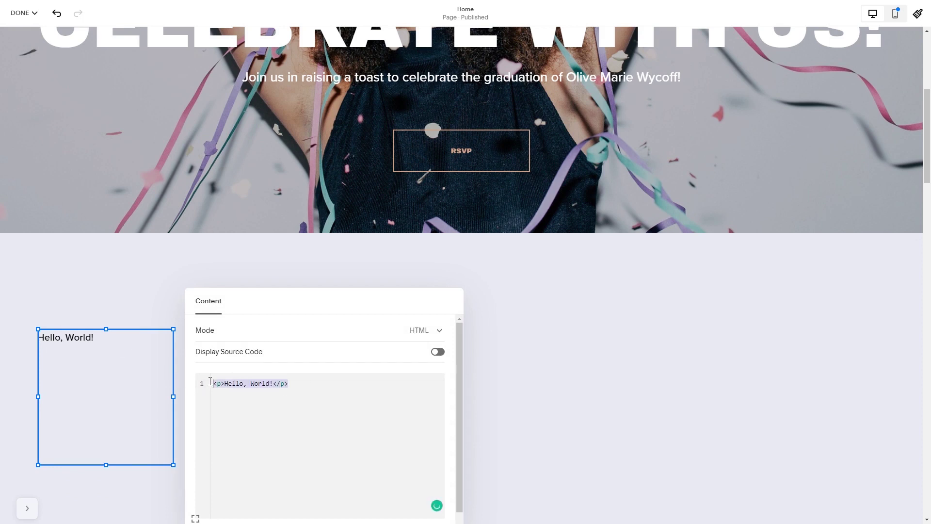
key(ctrl+v)
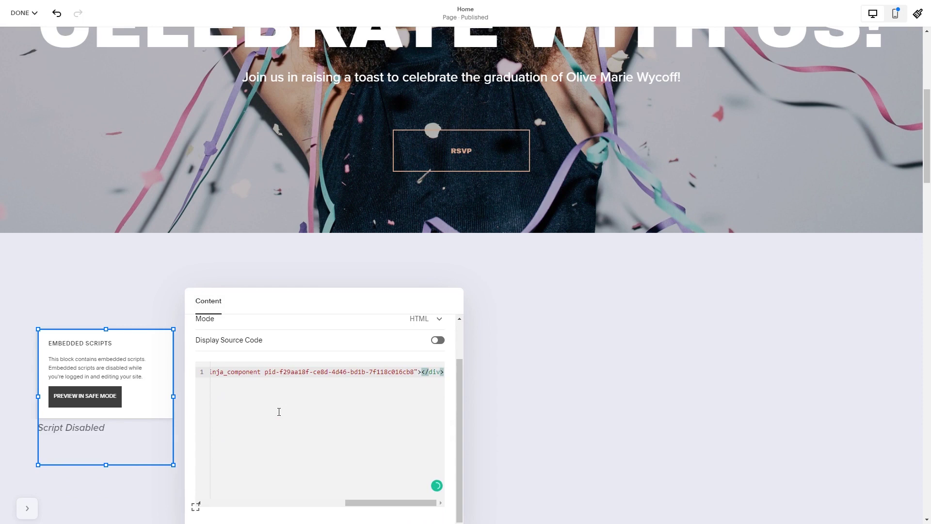
click(495, 419)
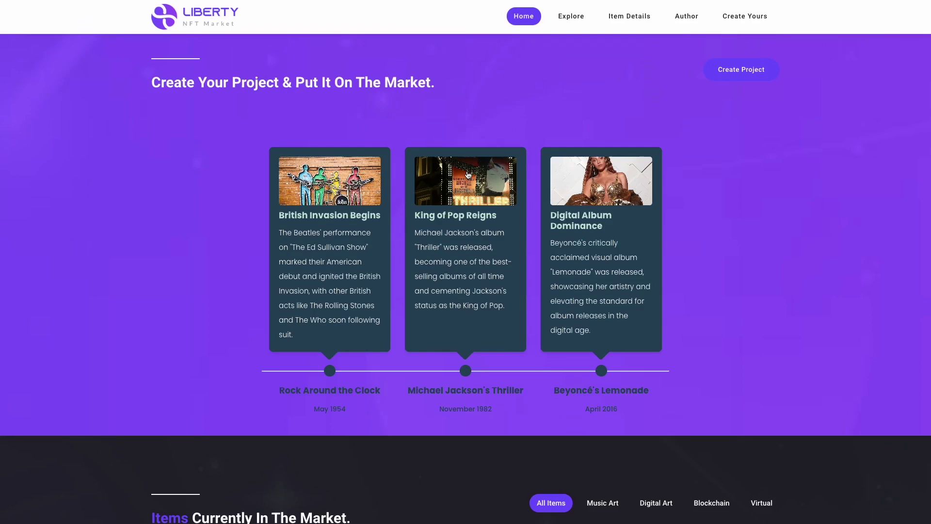
- Open the Beyoncé Digital Album Dominance photo enlarged with its caption
click(568, 184)
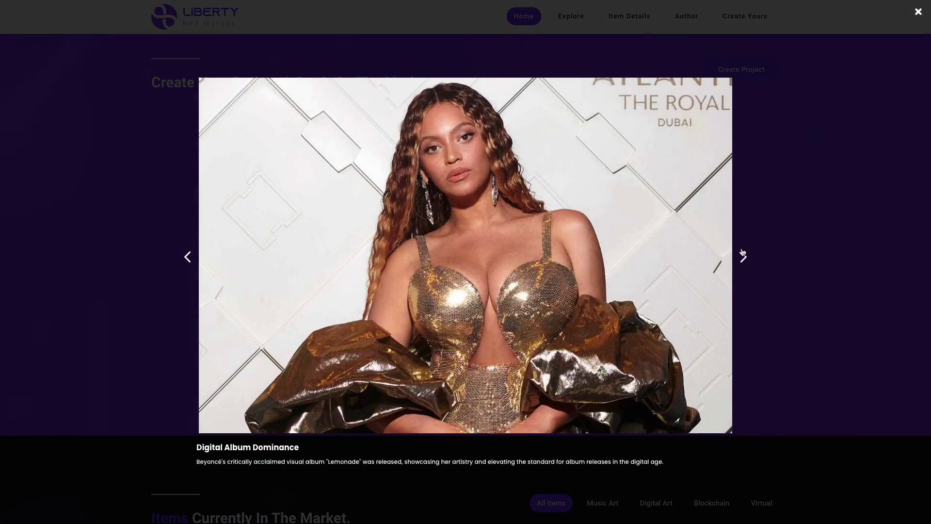